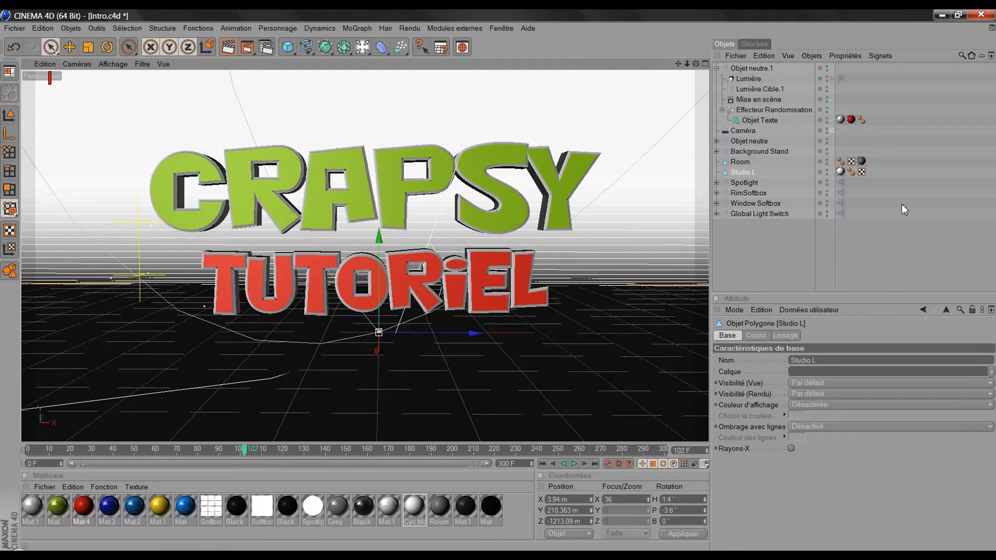
Move the timeline to frame 93 and apply the HDTV 1080 29.97 film/video preset to the render output.
drag(269, 451, 225, 454)
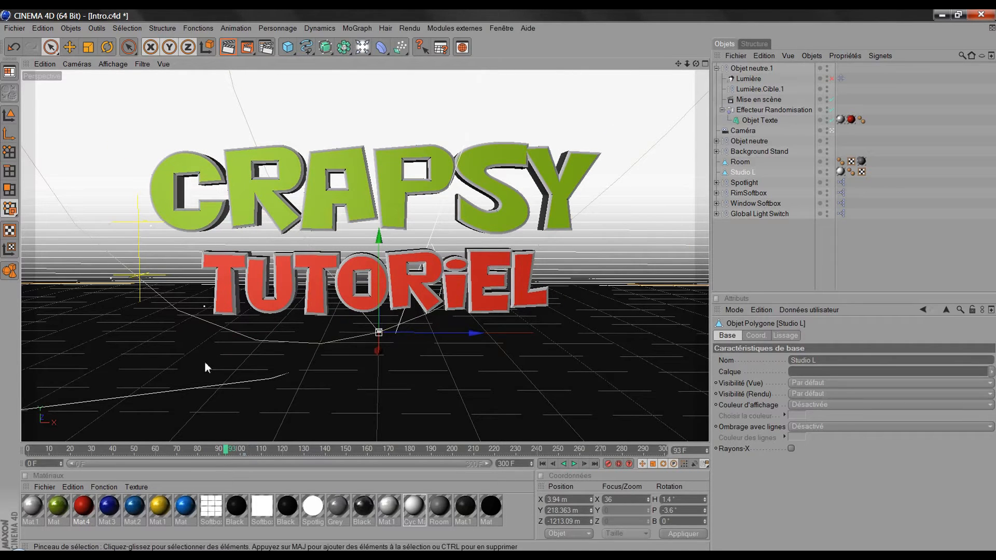
click(265, 47)
drag(213, 22, 324, 78)
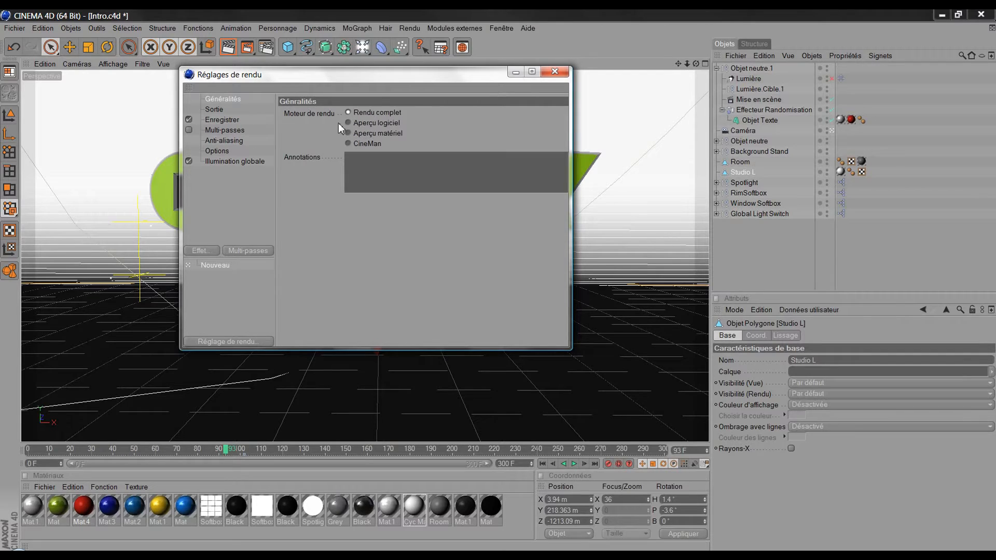
click(212, 109)
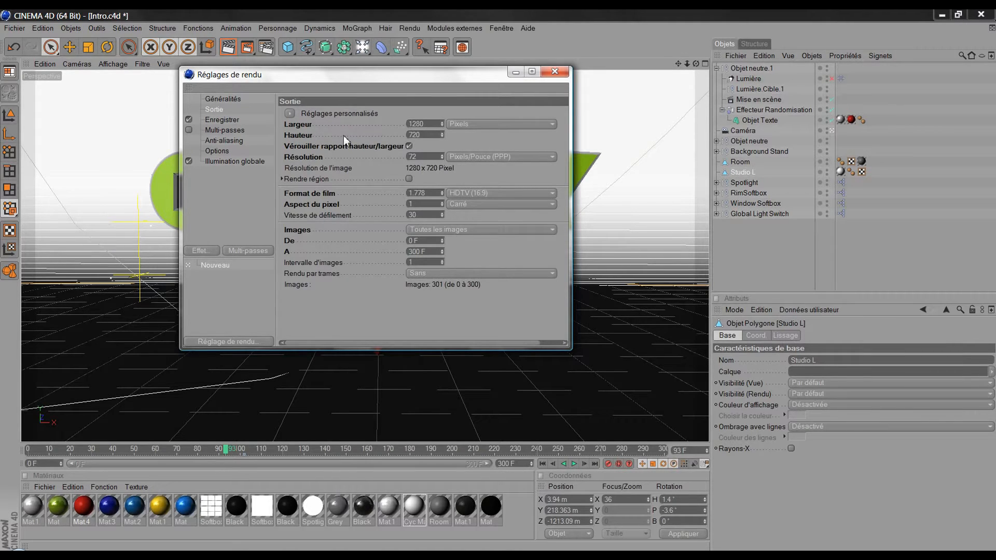
click(291, 114)
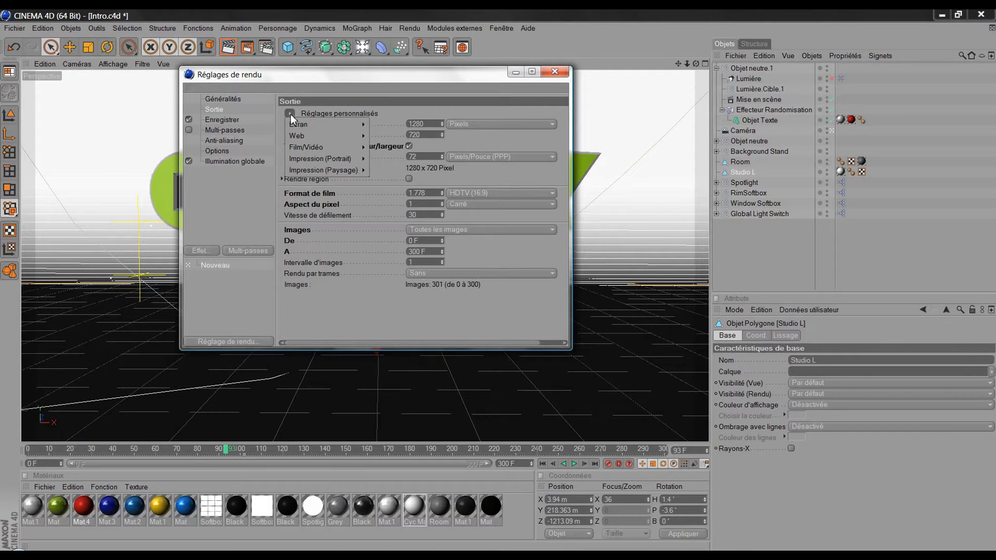
mouse_move(355, 147)
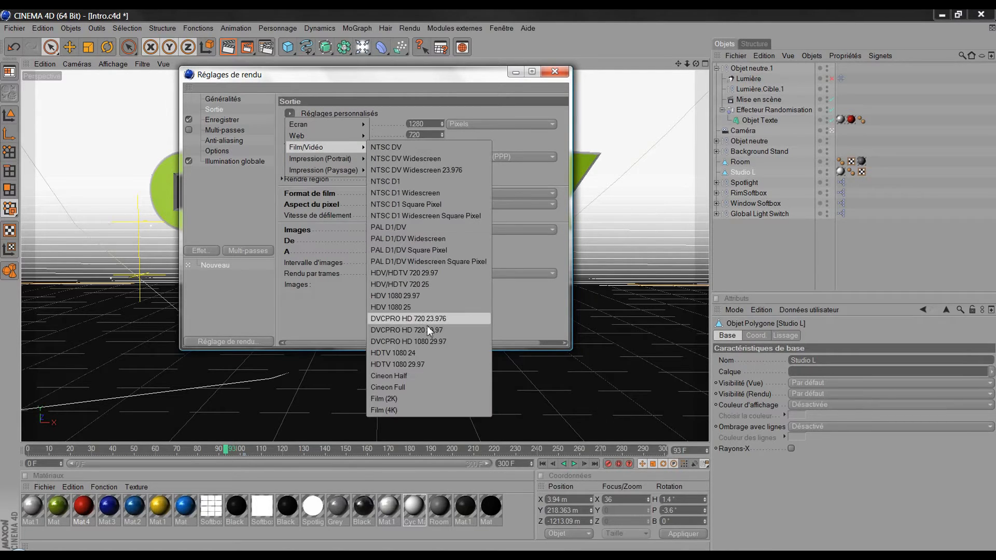
click(409, 365)
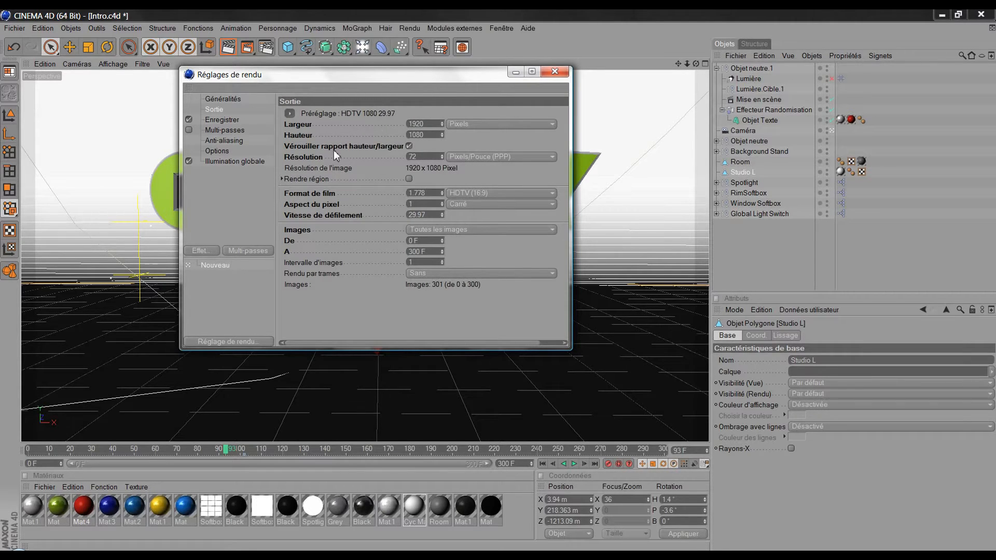
Examine the resolution units, pixel aspect and frame rate in the render output settings.
click(471, 157)
click(471, 158)
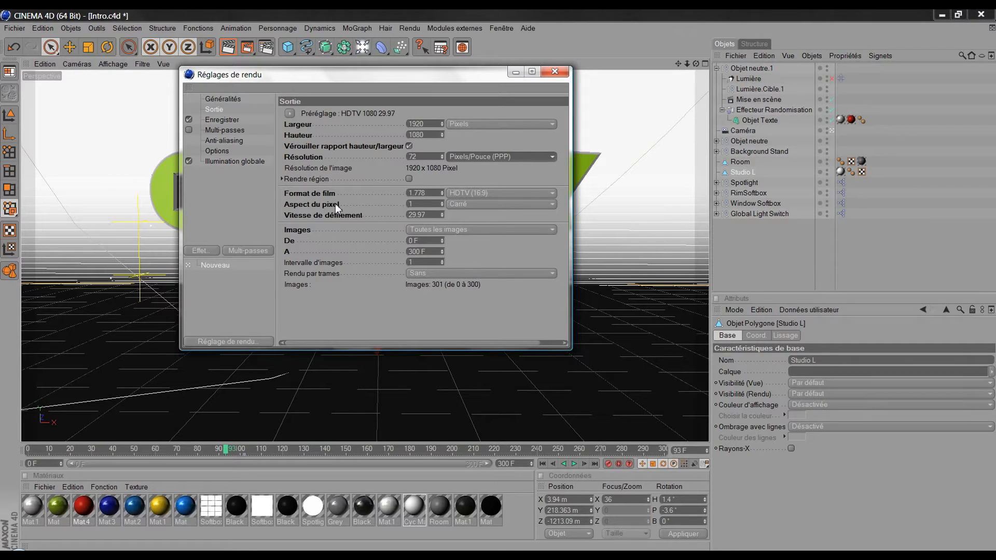
double_click(414, 204)
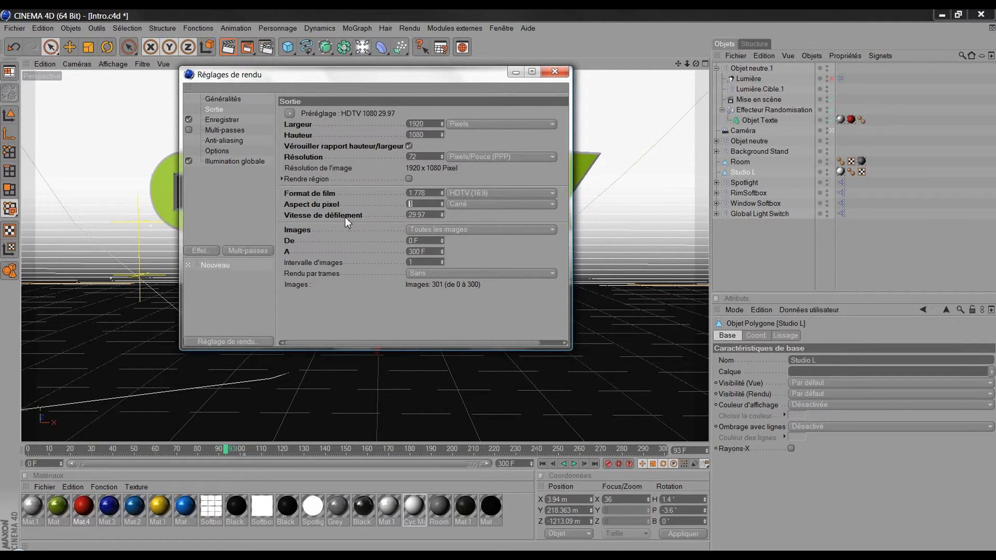
double_click(431, 213)
click(290, 228)
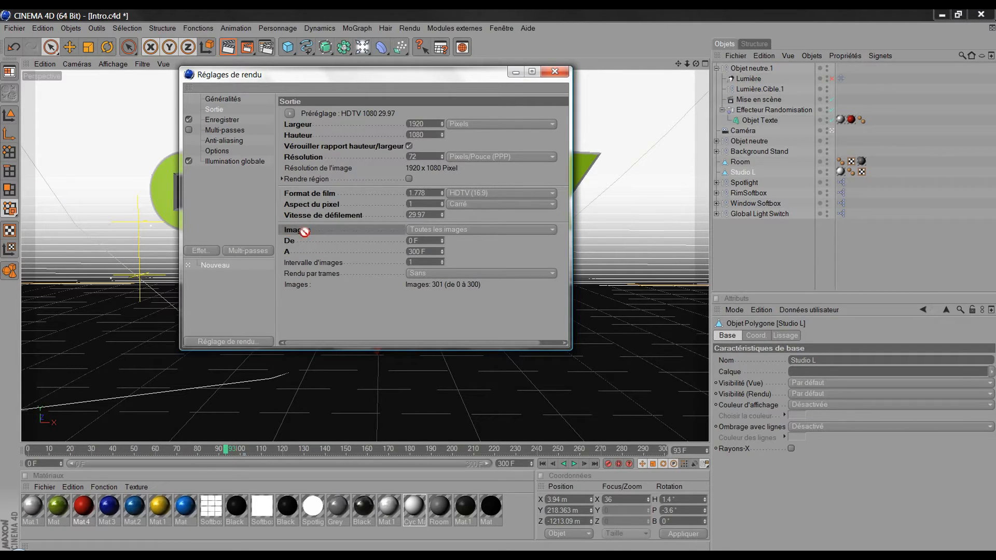
Try the Manuellement and Aperçu frame ranges for the render output and return to Toutes les images.
click(429, 230)
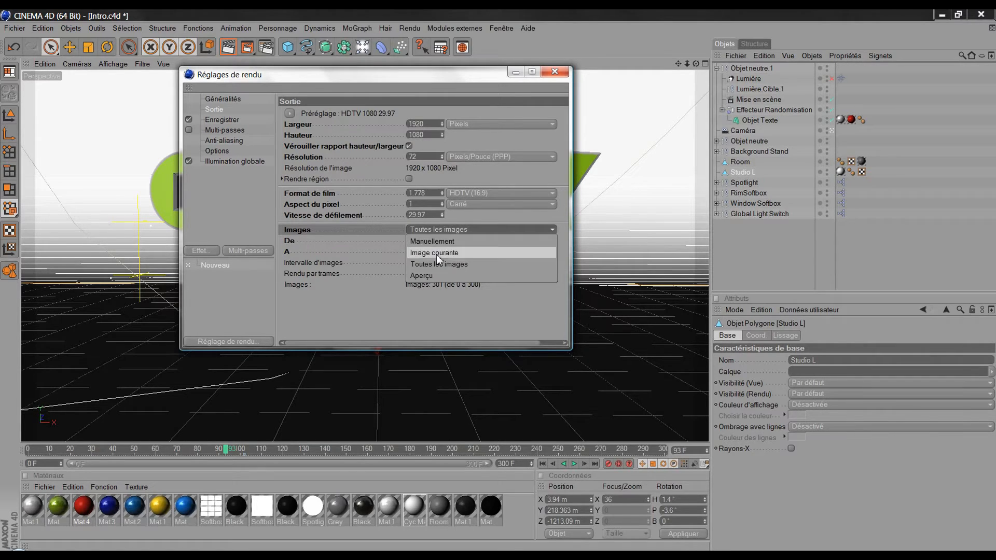
click(437, 264)
click(439, 232)
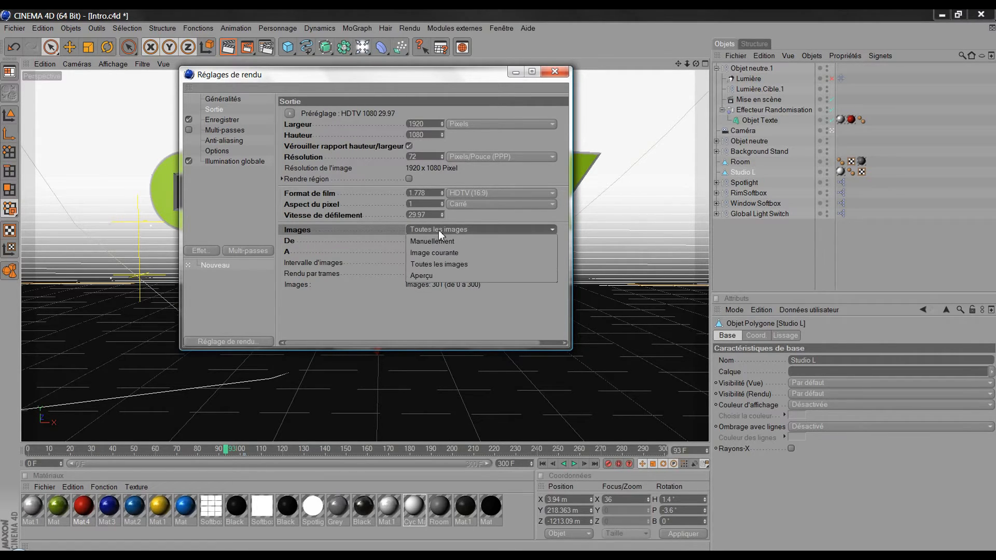
click(433, 241)
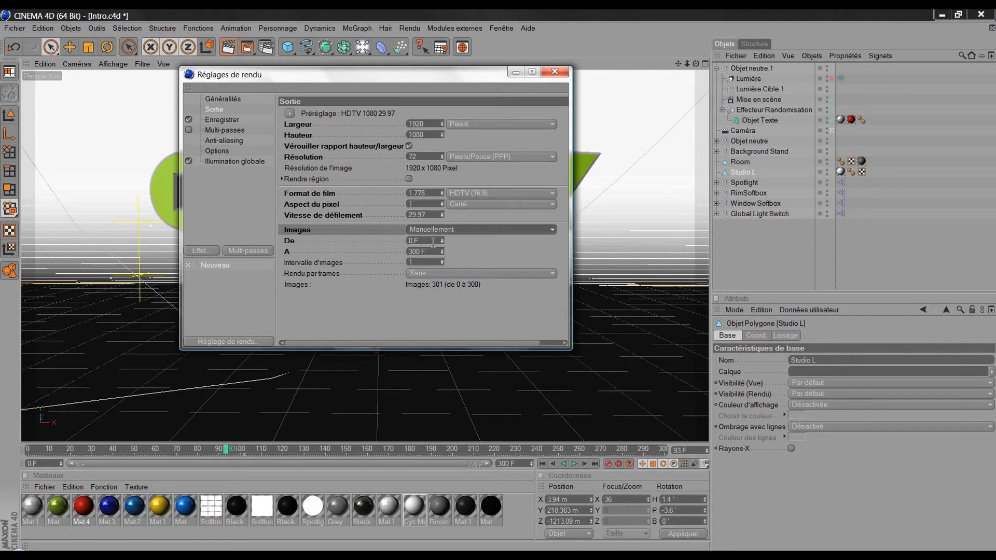
click(425, 231)
click(420, 276)
click(435, 232)
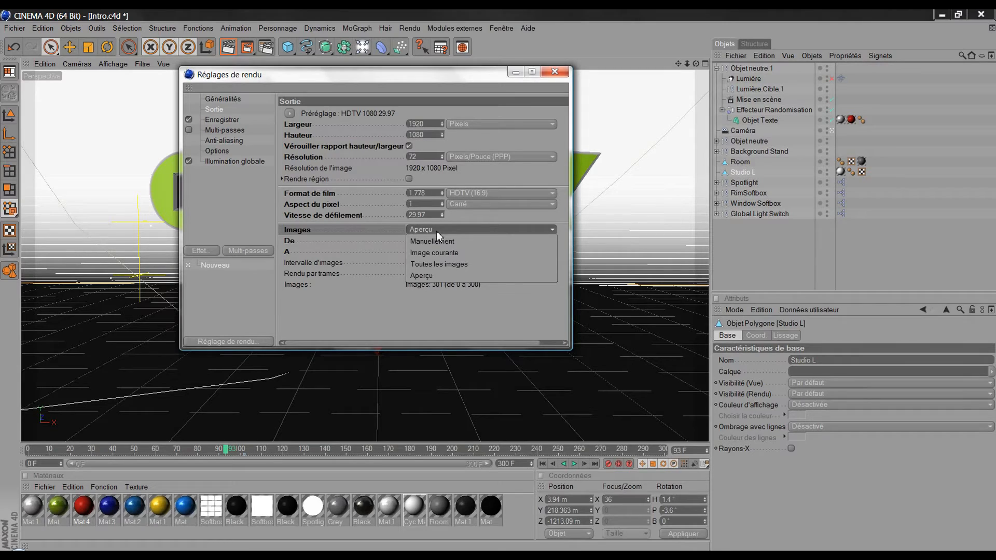
click(438, 262)
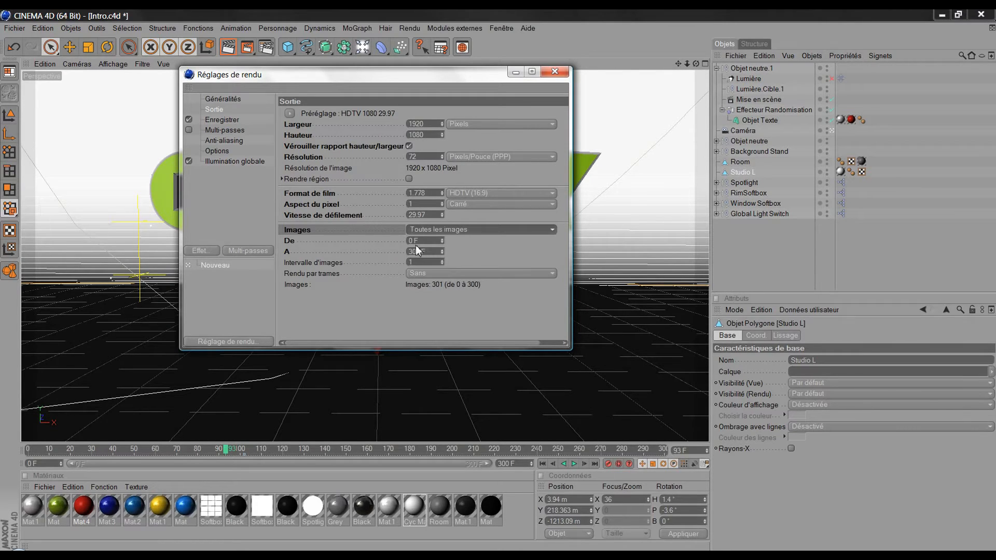
Examine the end frame, the frame interval and the field rendering choices of the render output.
key(Tab)
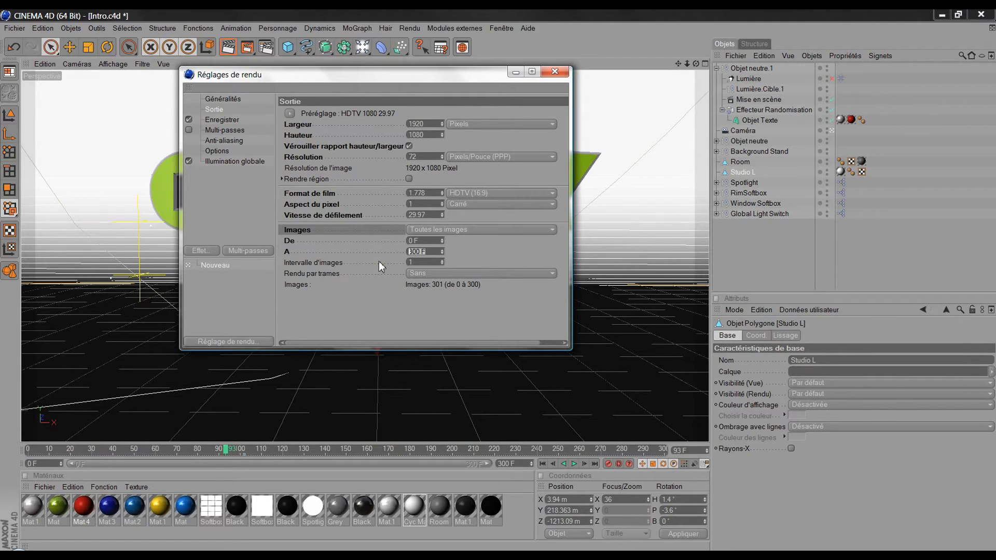
click(409, 262)
click(448, 273)
click(447, 273)
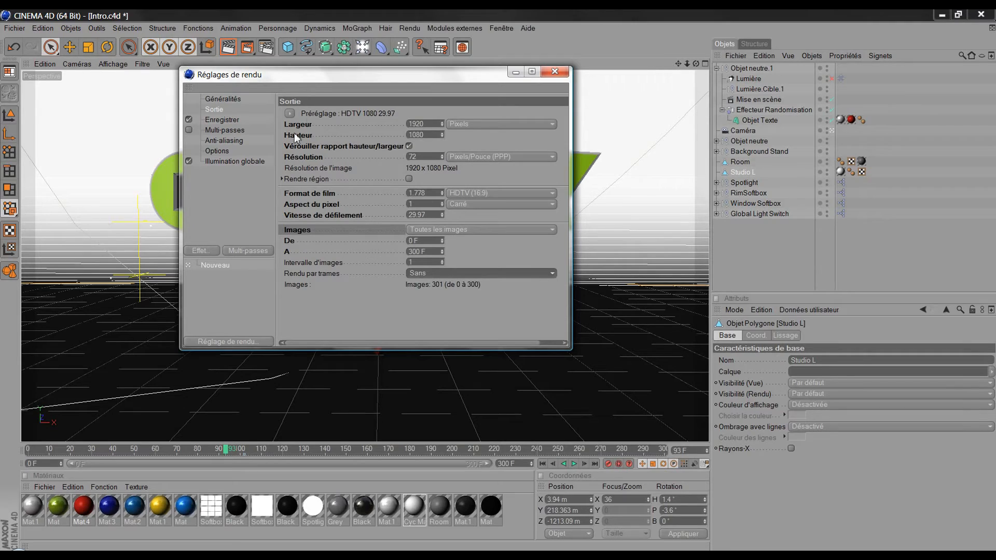
Set the render's save format to Film QuickTime and accept its compression settings.
click(214, 120)
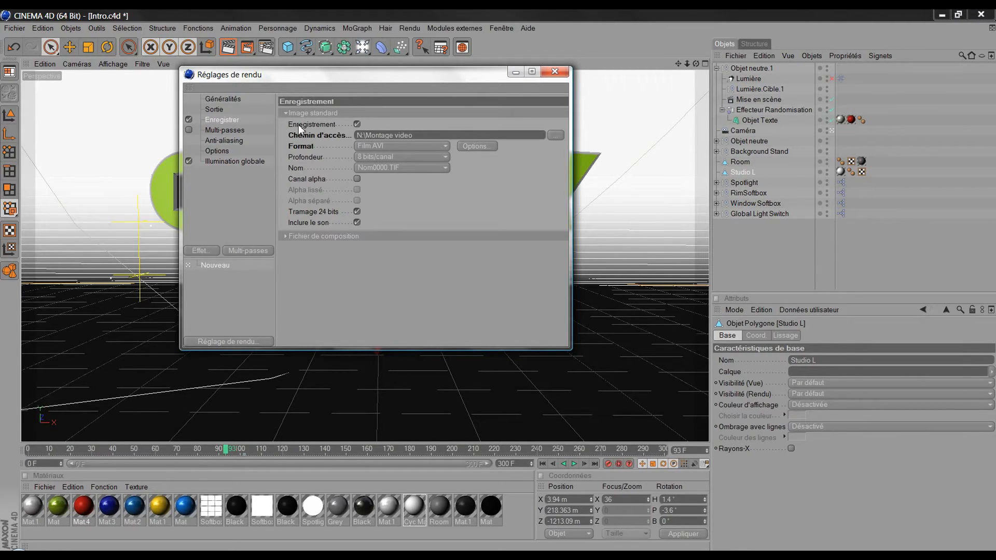
click(377, 145)
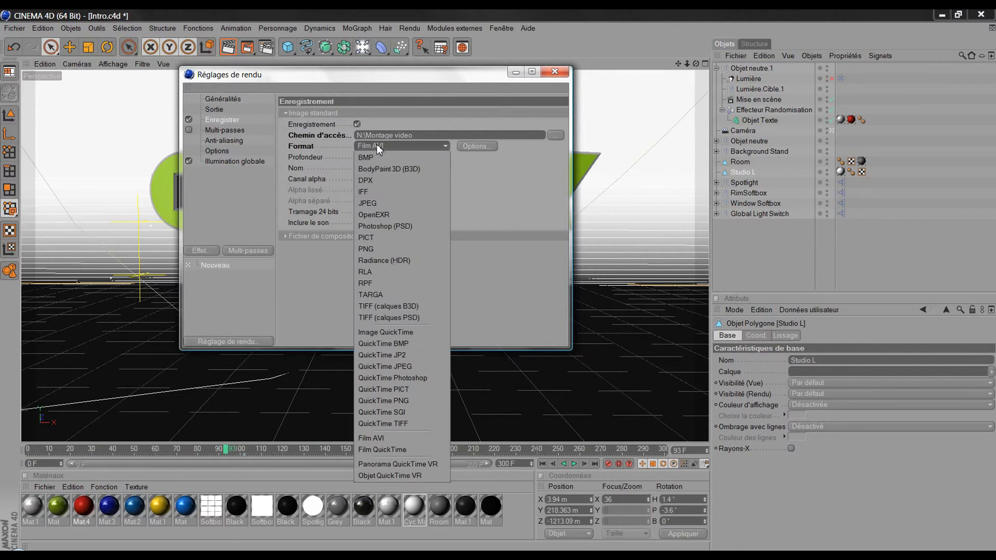
click(390, 449)
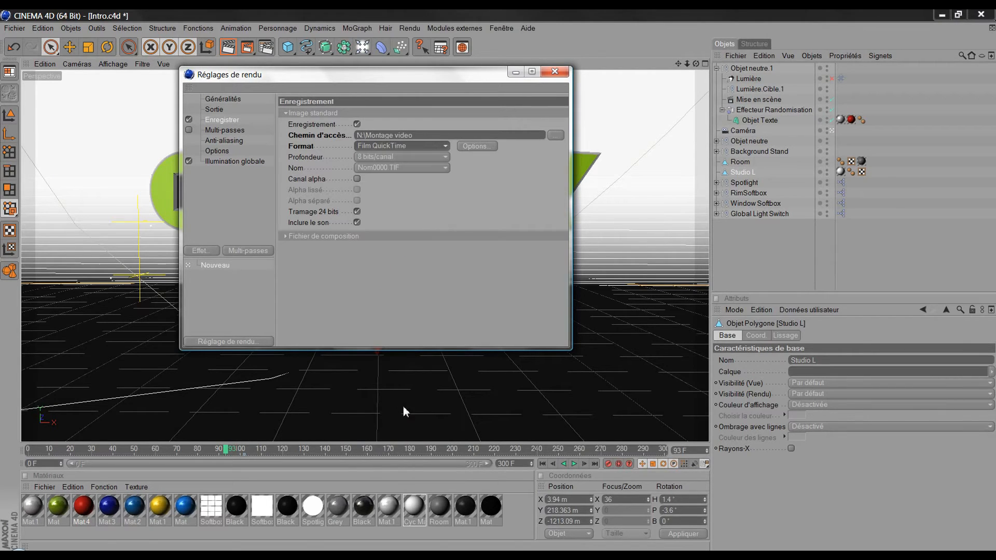
click(467, 145)
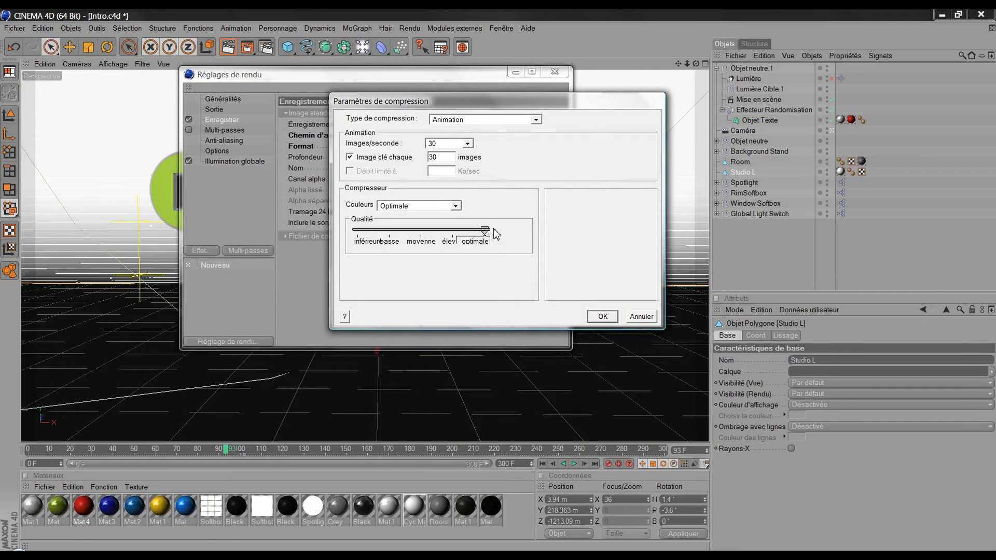
click(602, 316)
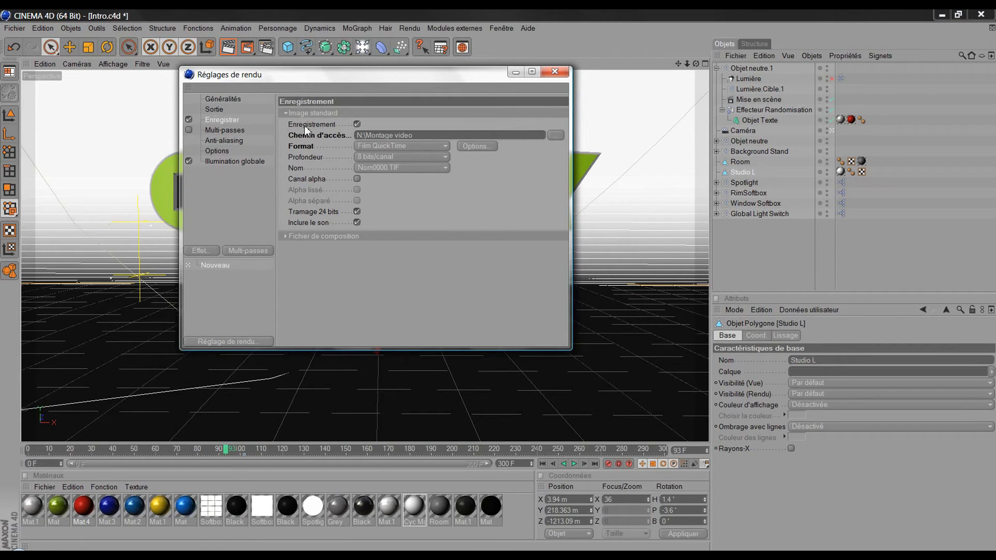
Examine the file naming, multi-pass, anti-aliasing, general options and global illumination settings, and close the render settings.
click(394, 169)
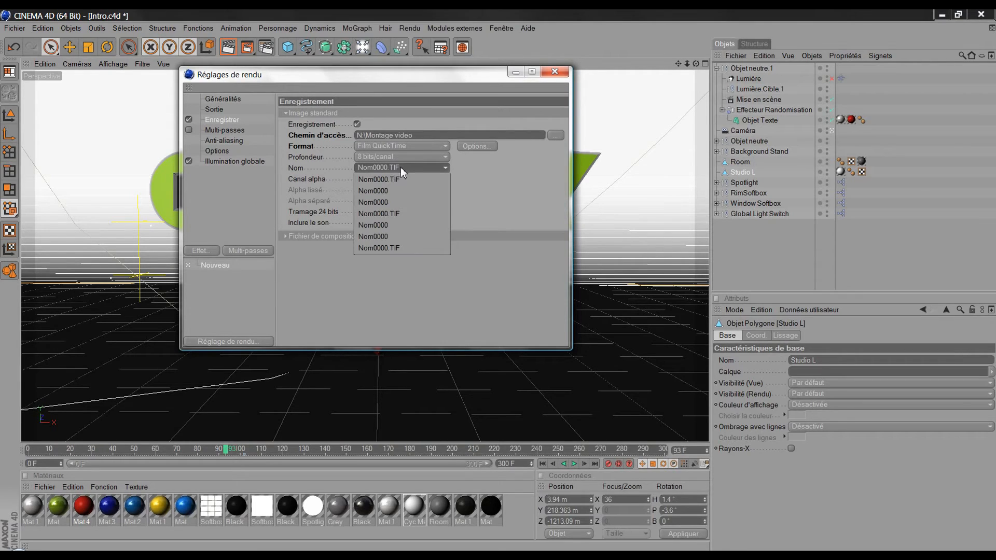
click(400, 167)
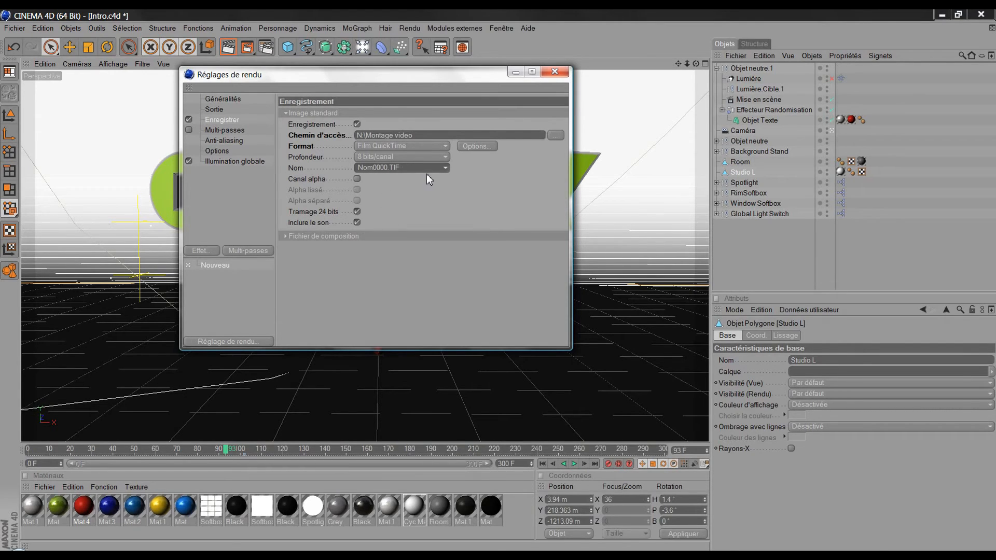
click(227, 131)
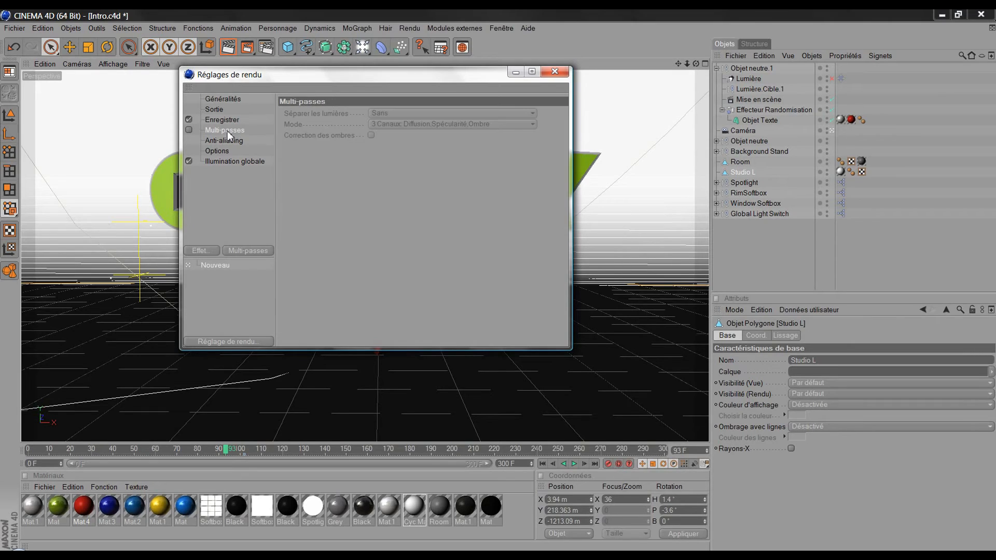
click(223, 142)
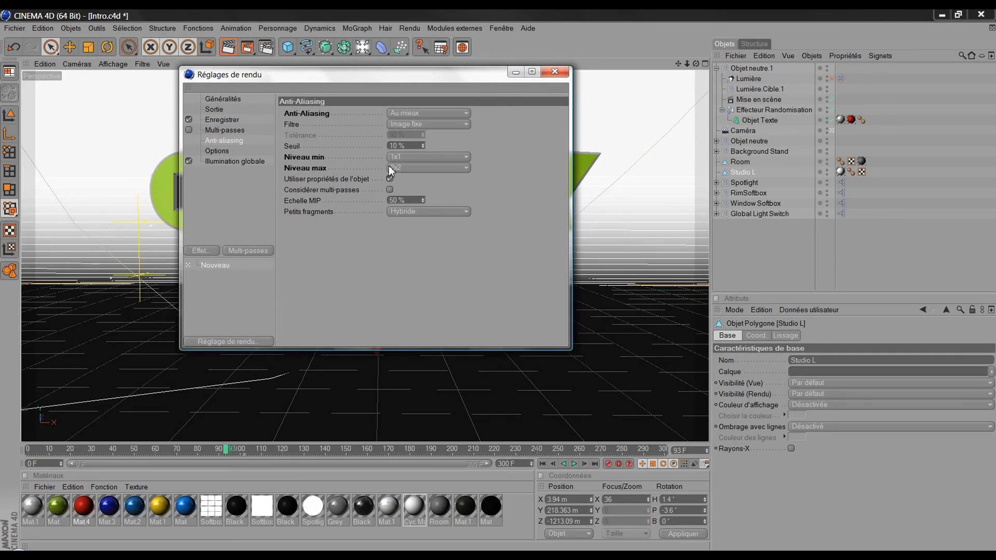
click(415, 113)
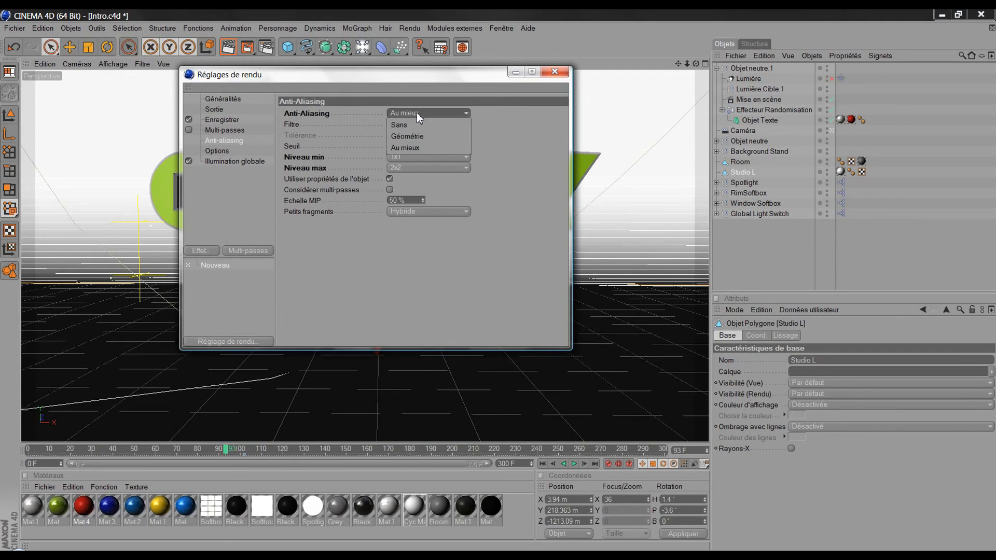
click(416, 113)
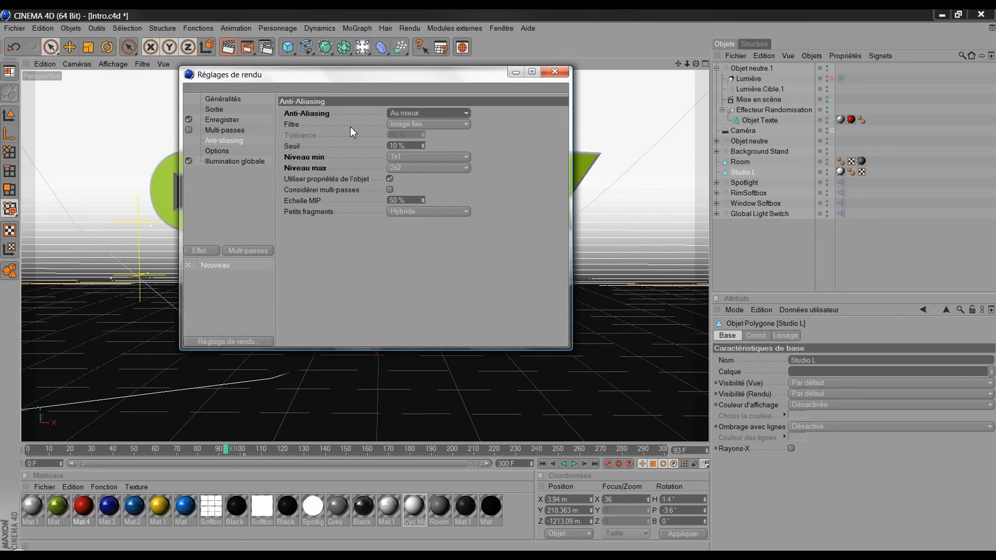
click(226, 152)
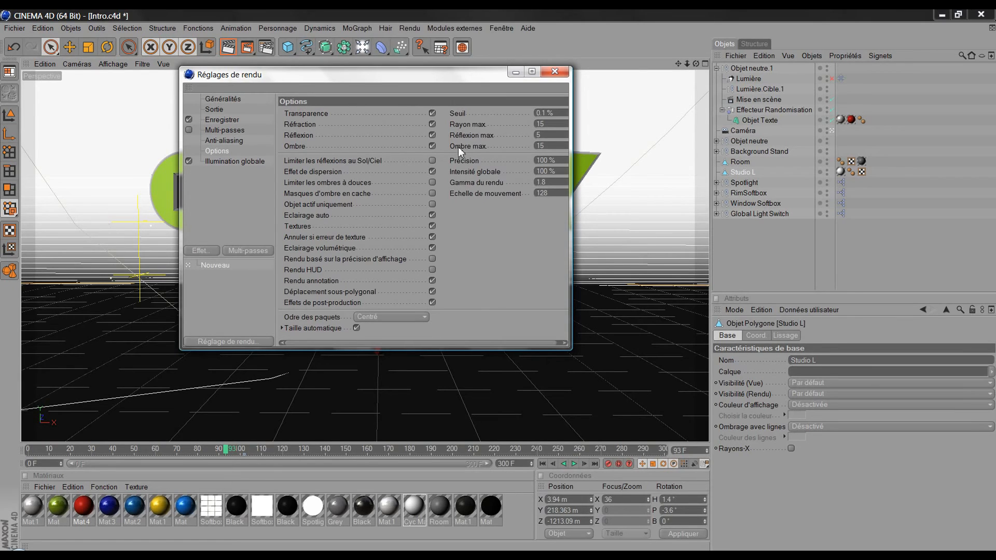
click(237, 162)
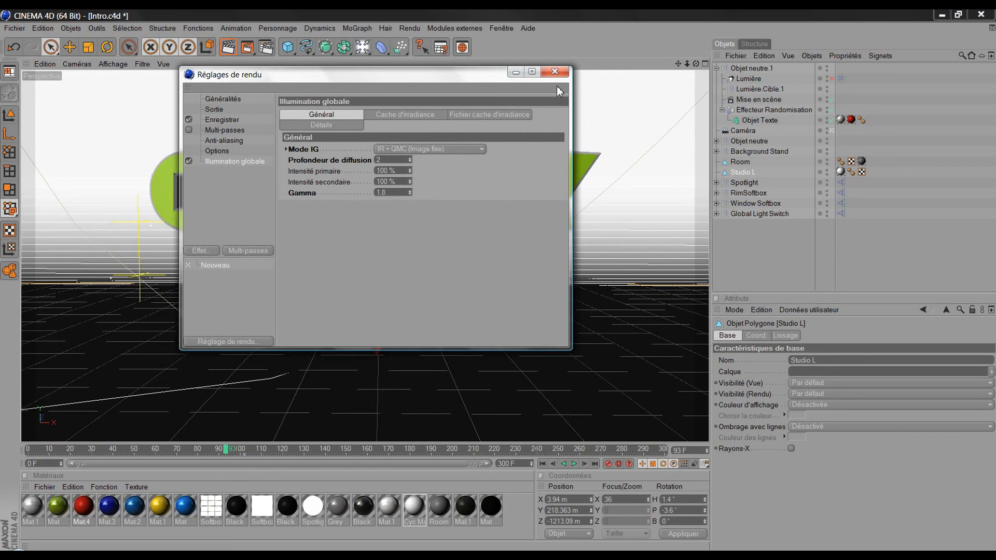
click(555, 71)
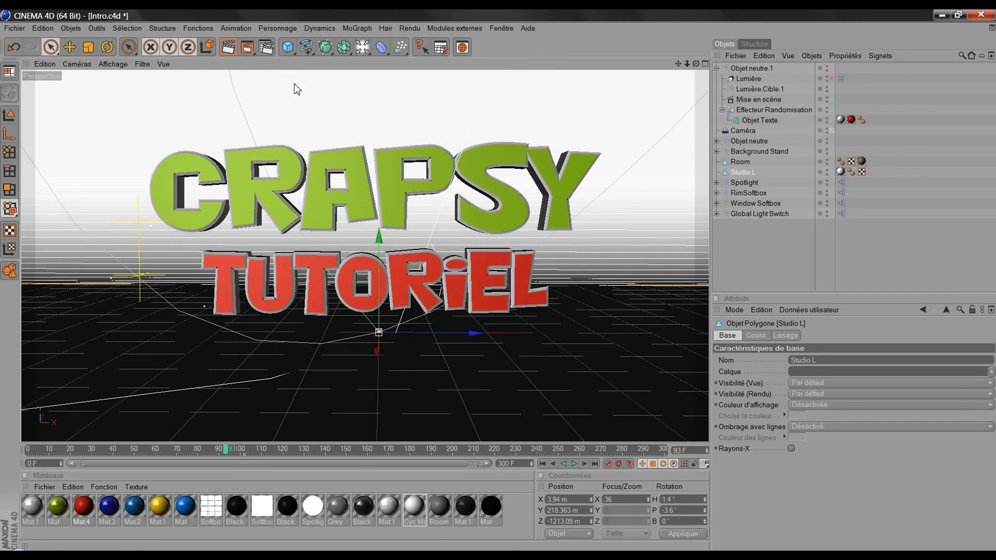
Start rendering the animation in the Picture Viewer and stop the render while closing the viewer.
click(247, 48)
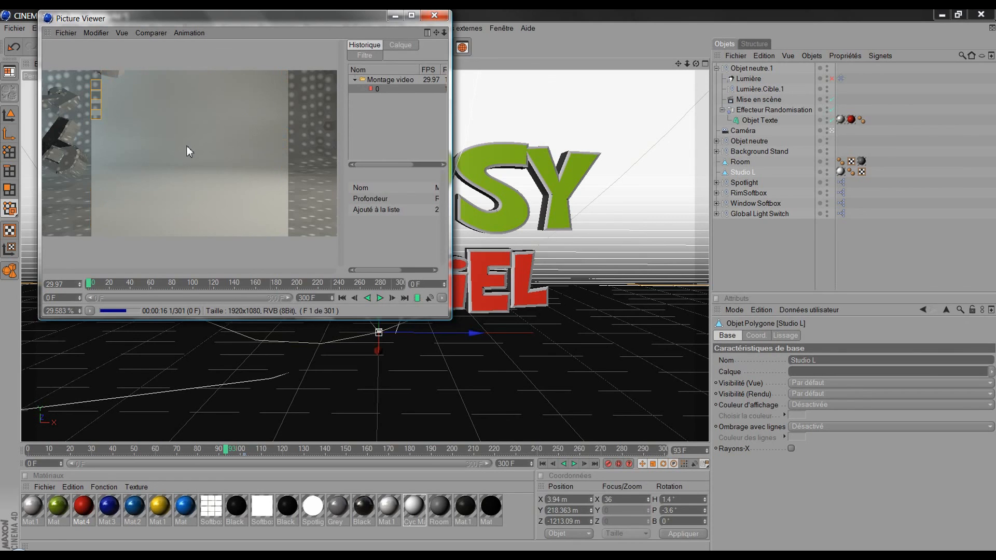
click(436, 15)
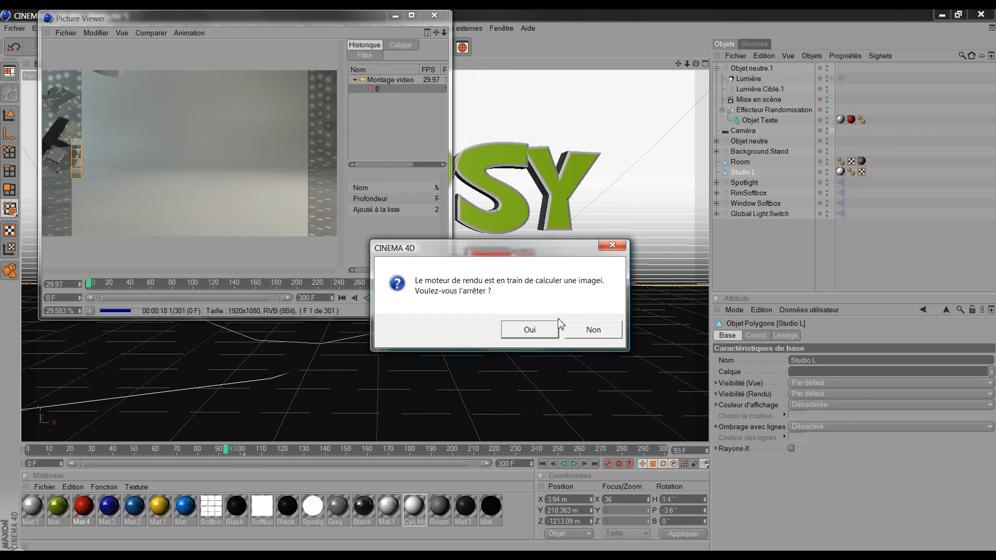
click(535, 329)
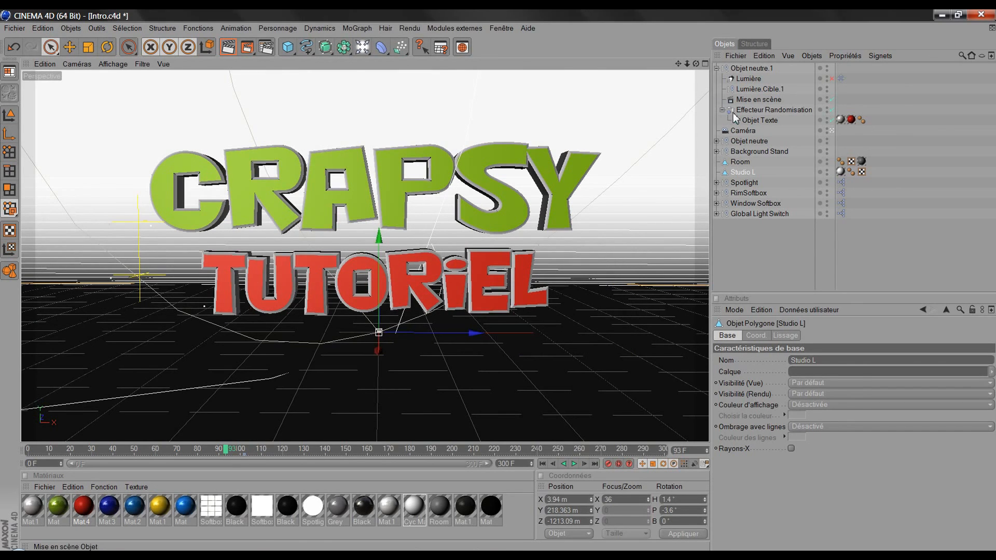